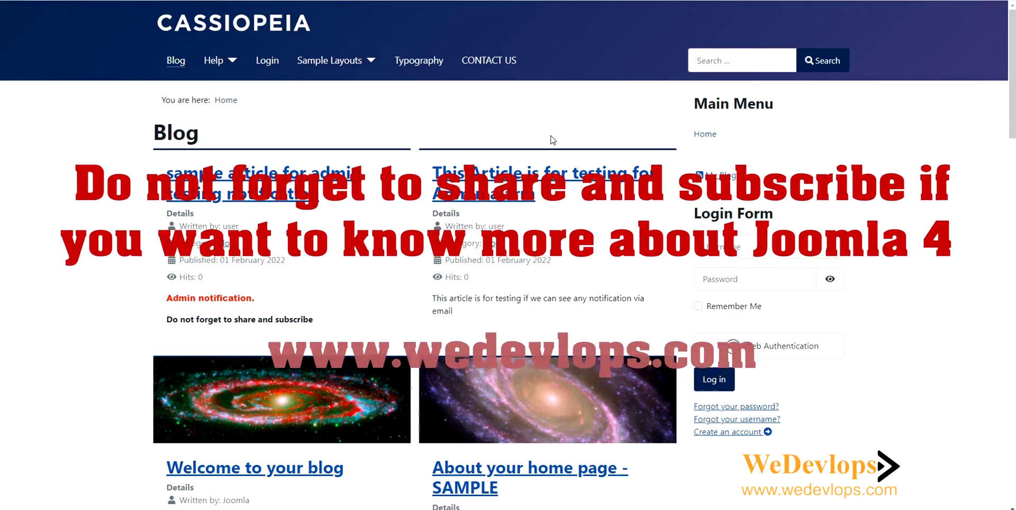
# Step: Sign in to the Joomla administrator and open the Site Modules list from the dashboard
pyautogui.scroll(-2, 552, 139)
pyautogui.scroll(-2, 552, 138)
pyautogui.scroll(-2, 552, 135)
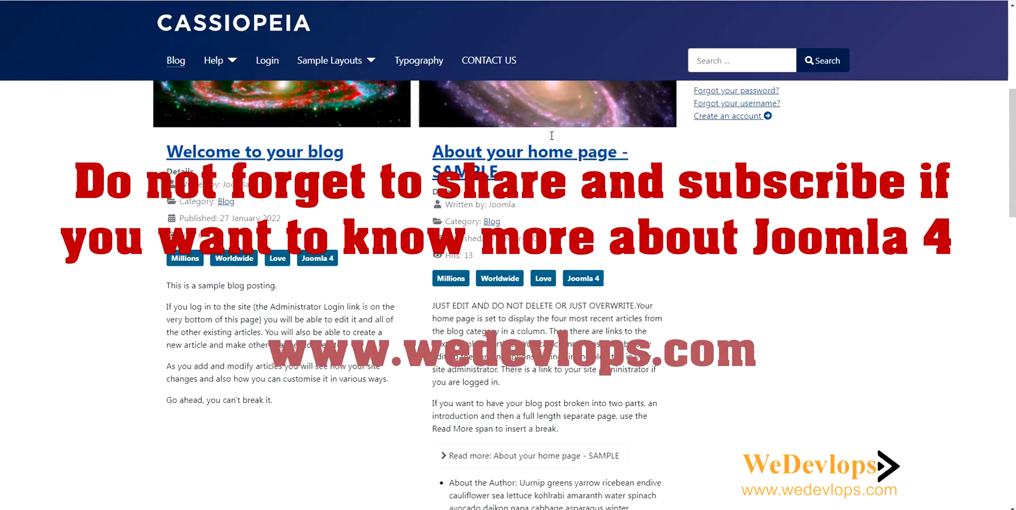
pyautogui.scroll(-3, 552, 136)
pyautogui.scroll(-2, 551, 137)
pyautogui.scroll(-4, 550, 139)
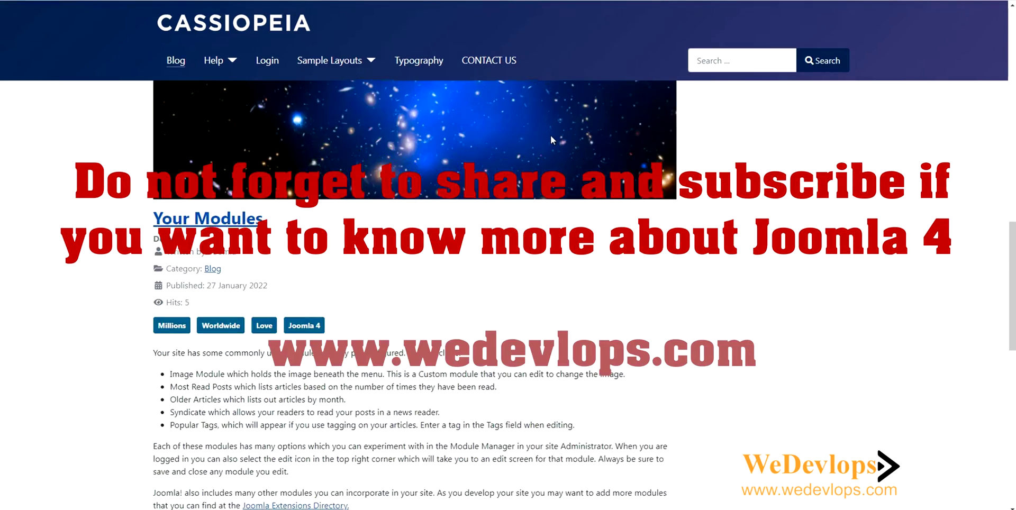
pyautogui.scroll(-5, 550, 138)
pyautogui.scroll(-5, 550, 137)
pyautogui.scroll(-3, 550, 137)
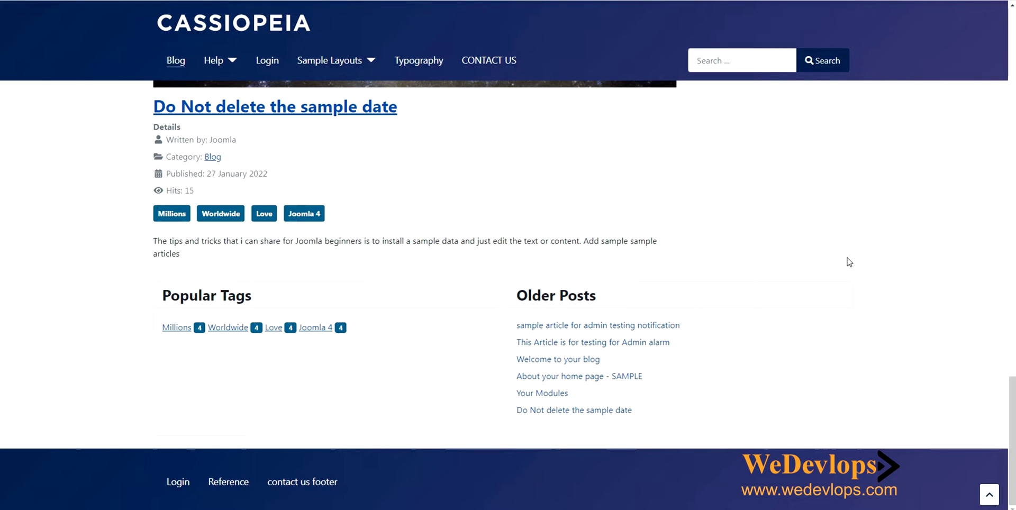
pyautogui.scroll(1, 836, 258)
pyautogui.scroll(3, 836, 258)
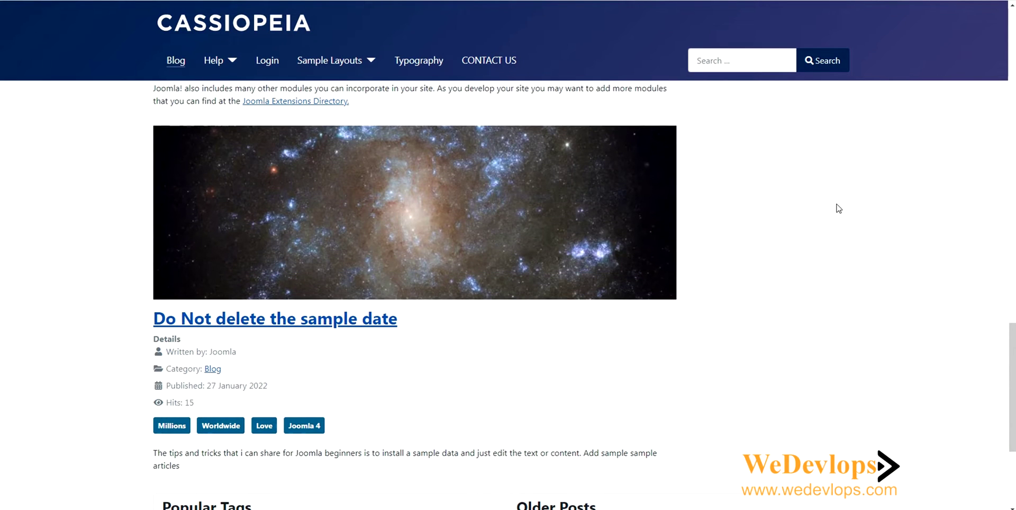
pyautogui.scroll(3, 823, 213)
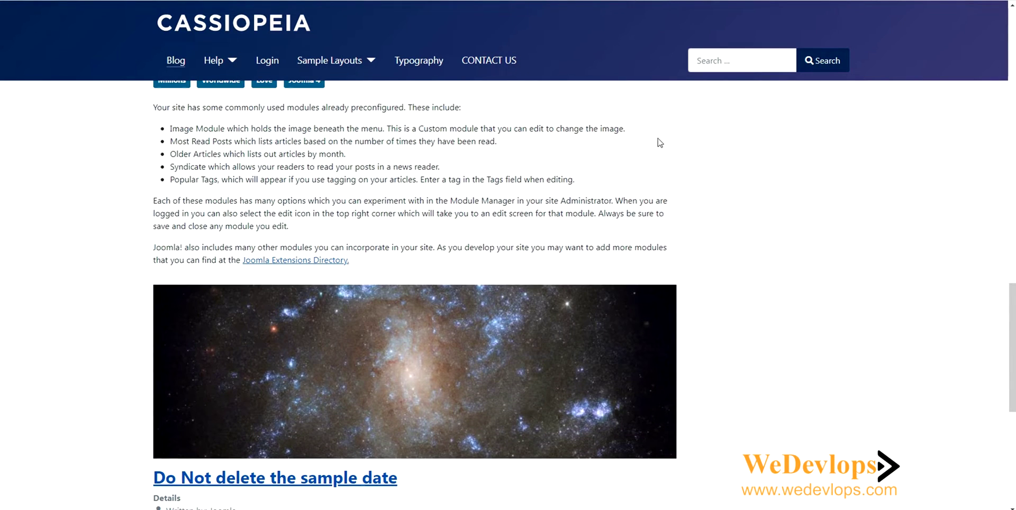
pyautogui.scroll(3, 658, 142)
pyautogui.scroll(3, 658, 138)
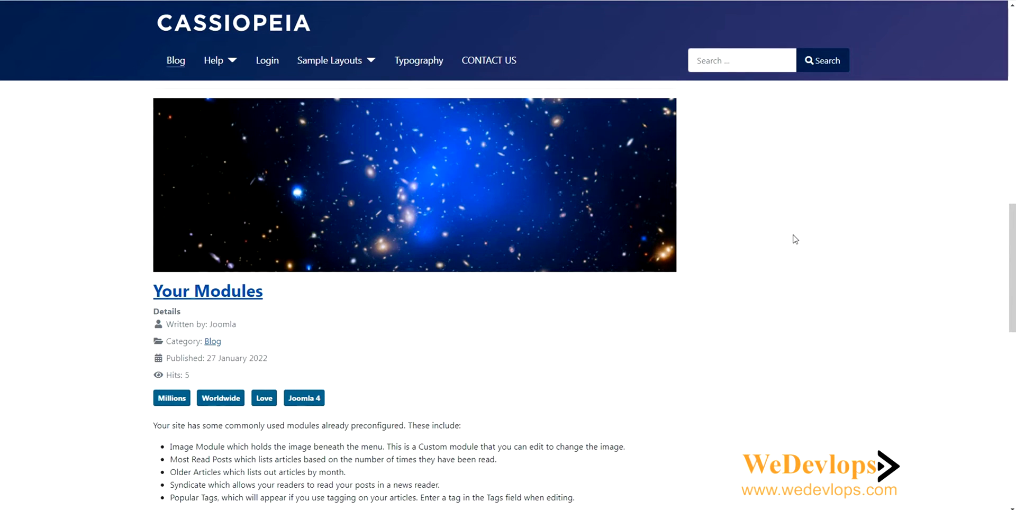
pyautogui.scroll(-5, 794, 236)
pyautogui.scroll(-5, 794, 236)
pyautogui.scroll(-4, 793, 236)
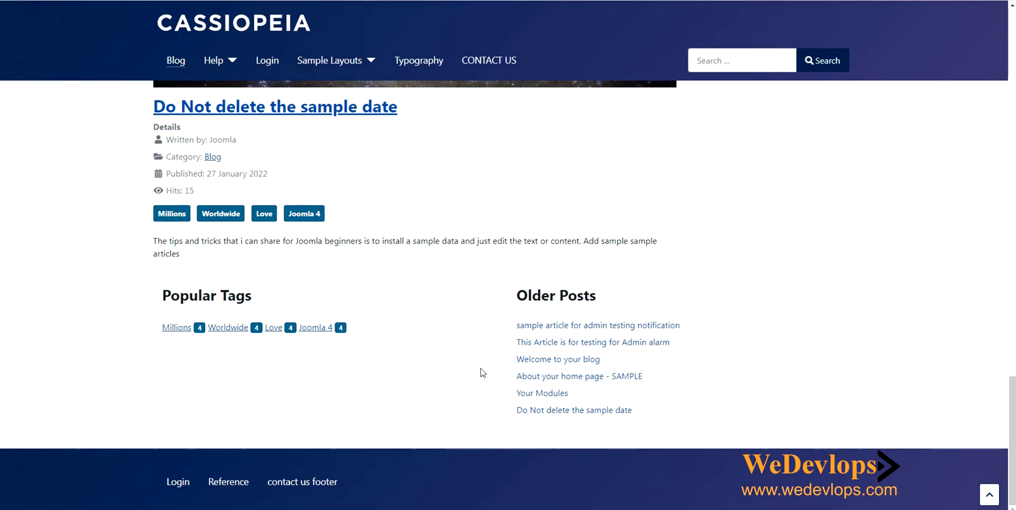
pyautogui.scroll(1, 492, 329)
pyautogui.scroll(3, 492, 329)
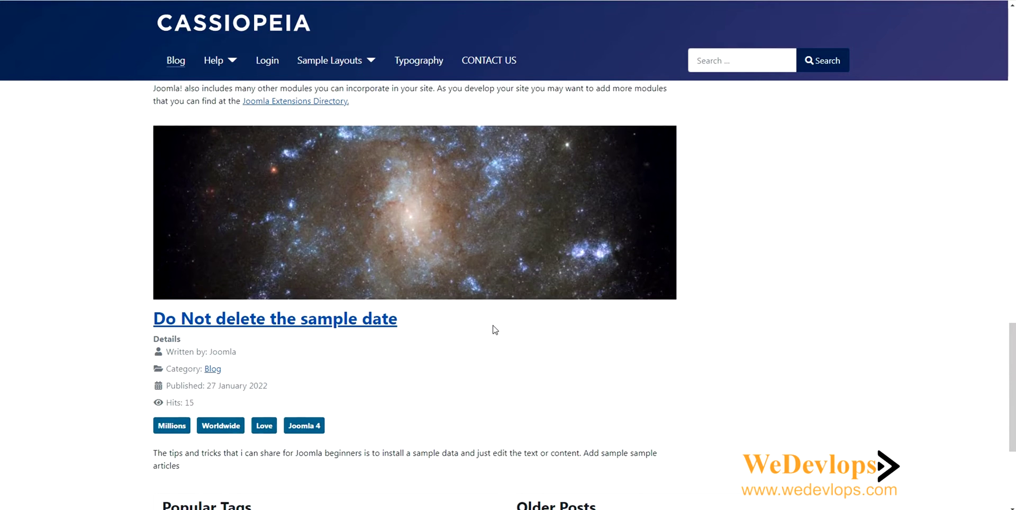
pyautogui.scroll(3, 492, 329)
pyautogui.scroll(4, 493, 329)
pyautogui.scroll(4, 493, 329)
pyautogui.scroll(2, 493, 329)
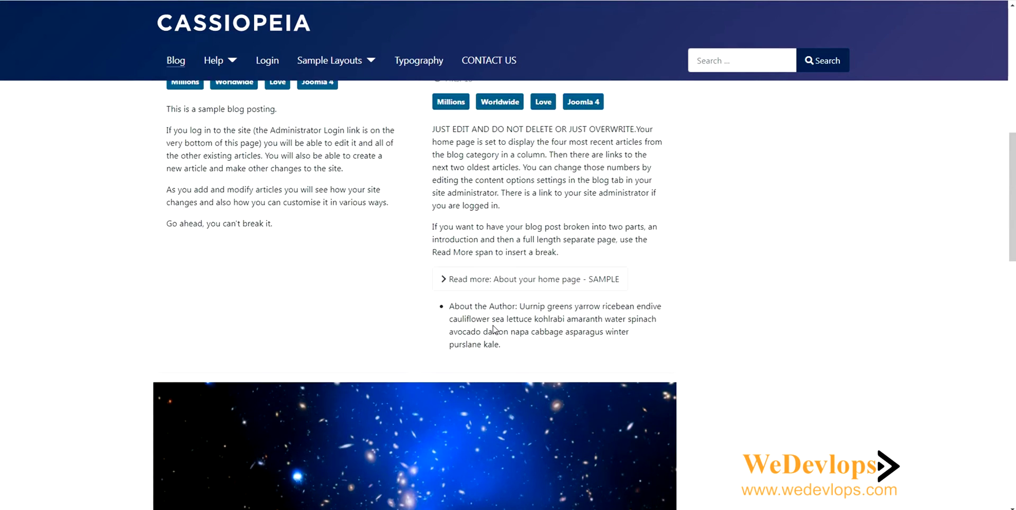
pyautogui.scroll(4, 493, 329)
pyautogui.scroll(4, 493, 329)
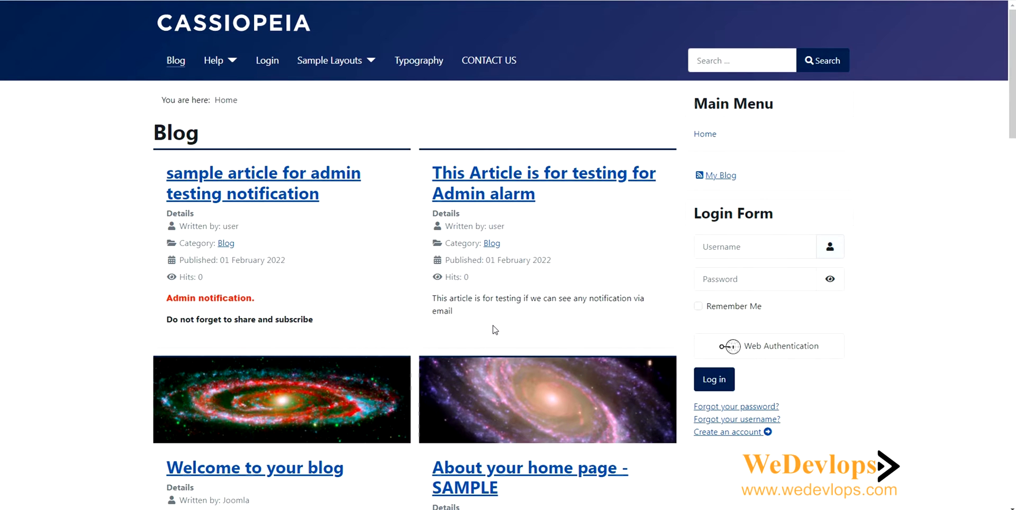
pyautogui.scroll(-1, 495, 329)
pyautogui.scroll(-3, 494, 330)
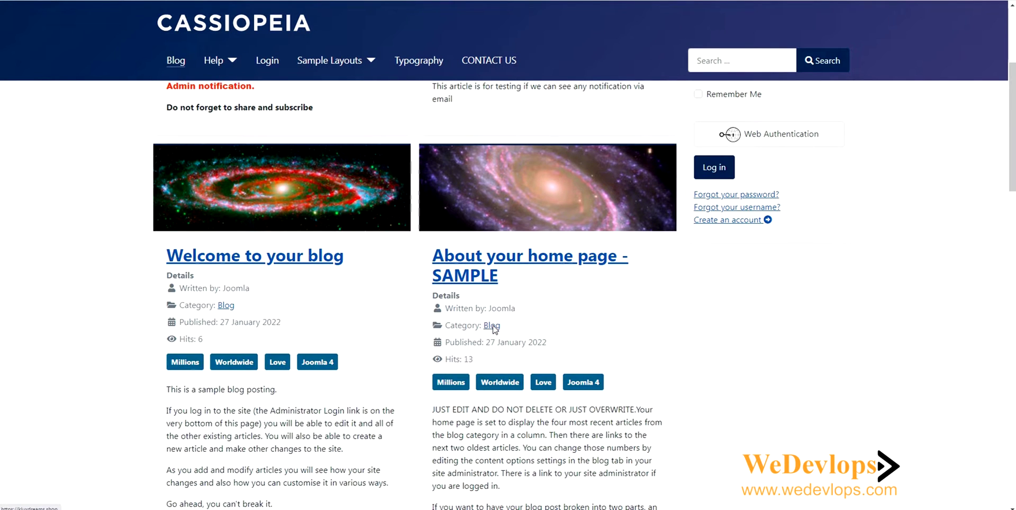
pyautogui.scroll(-3, 494, 329)
pyautogui.scroll(-4, 495, 330)
pyautogui.scroll(-3, 495, 330)
pyautogui.scroll(-4, 495, 331)
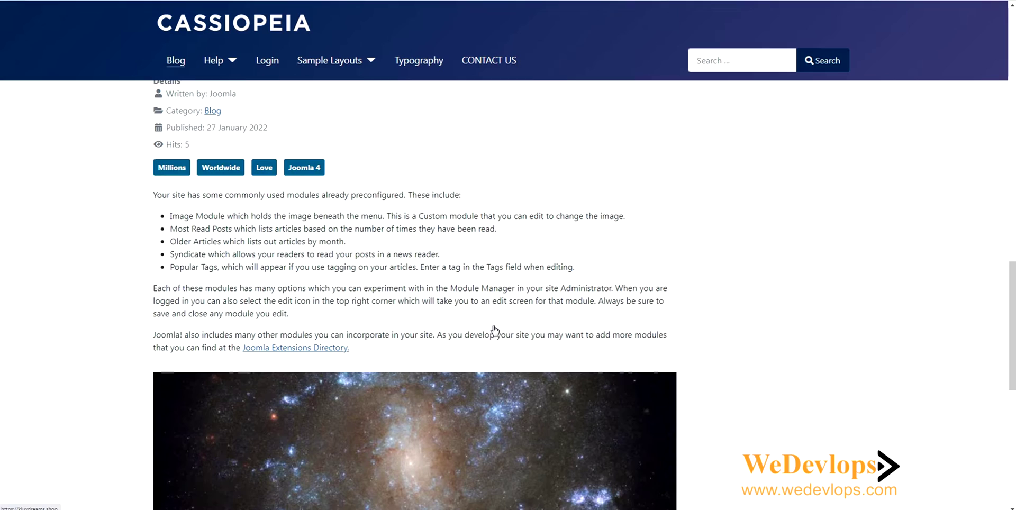
pyautogui.scroll(-4, 494, 330)
pyautogui.scroll(-3, 494, 330)
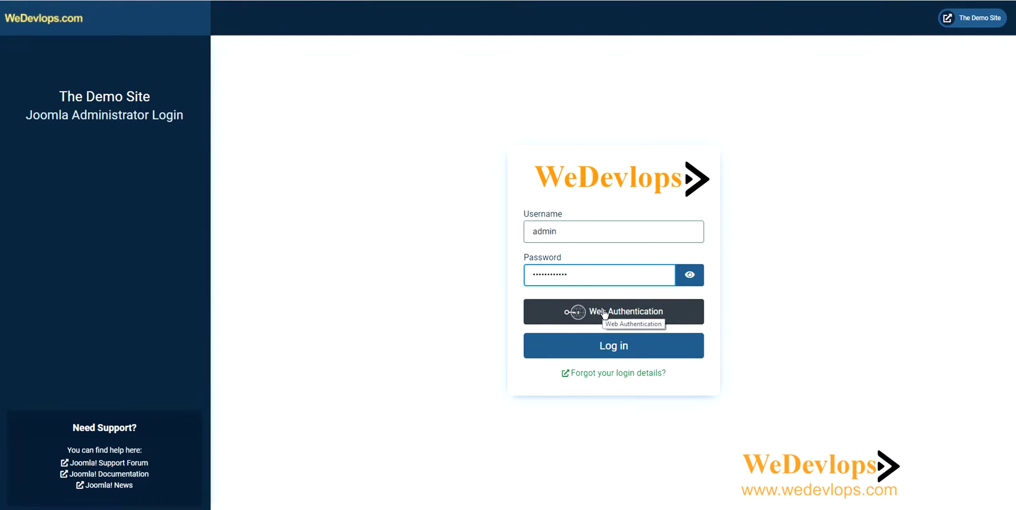
pyautogui.click(598, 358)
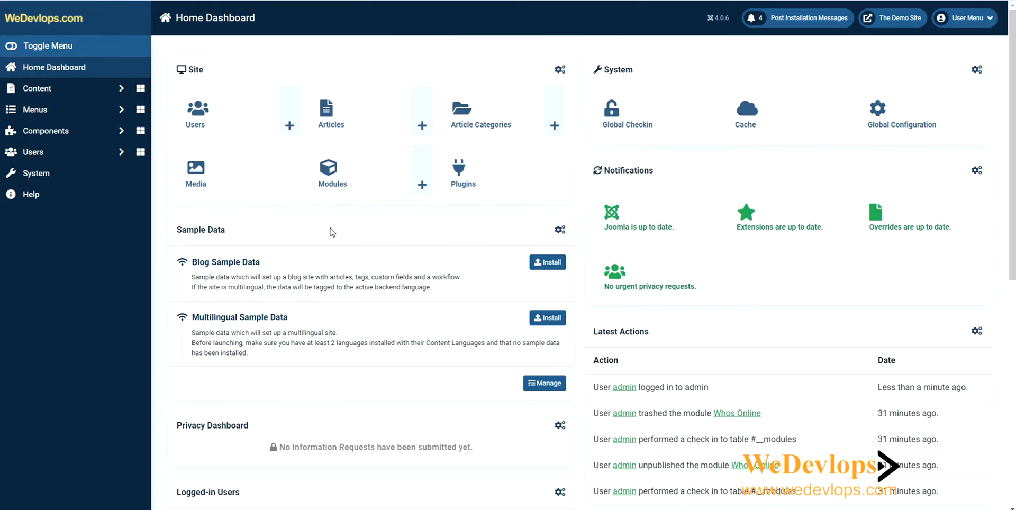
pyautogui.click(341, 183)
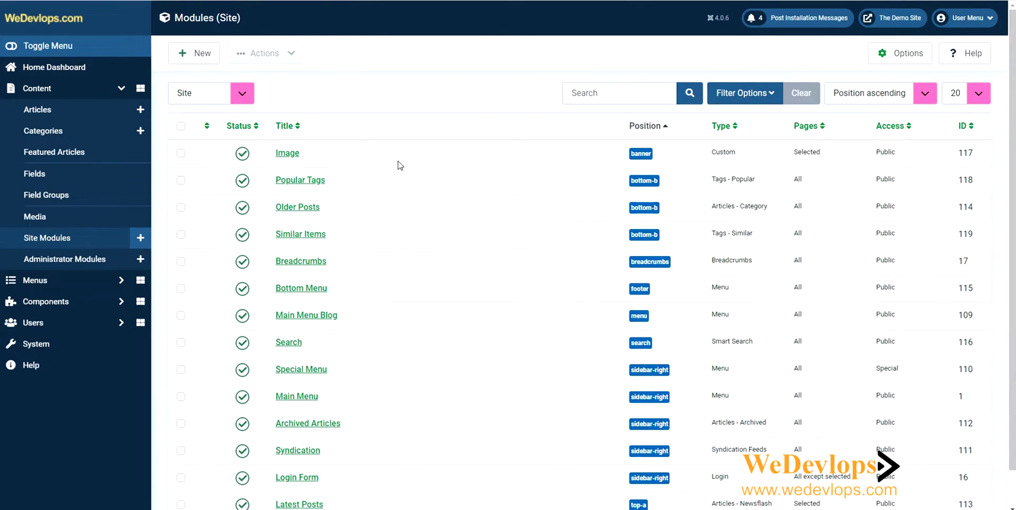
# Step: Create a new site module of the Who's Online type
pyautogui.click(199, 57)
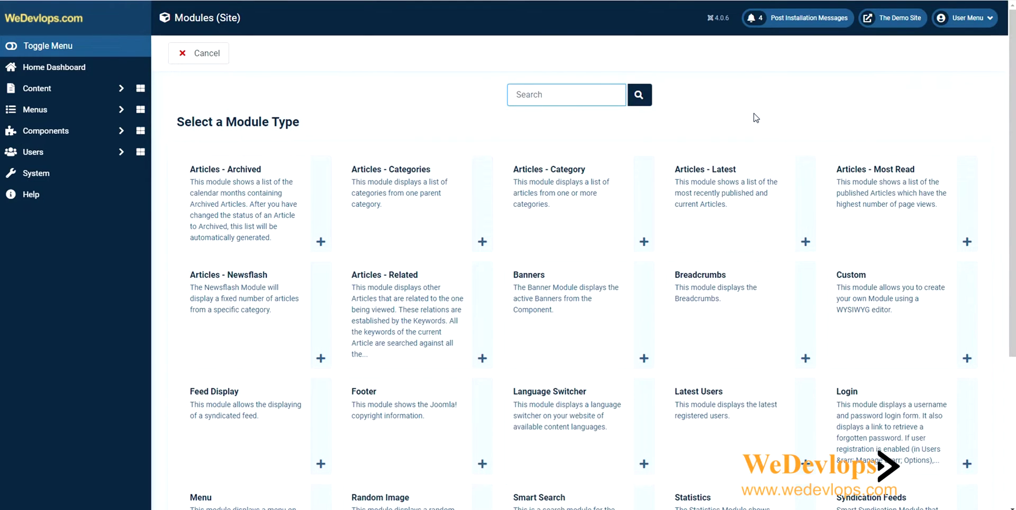
pyautogui.scroll(-2, 782, 141)
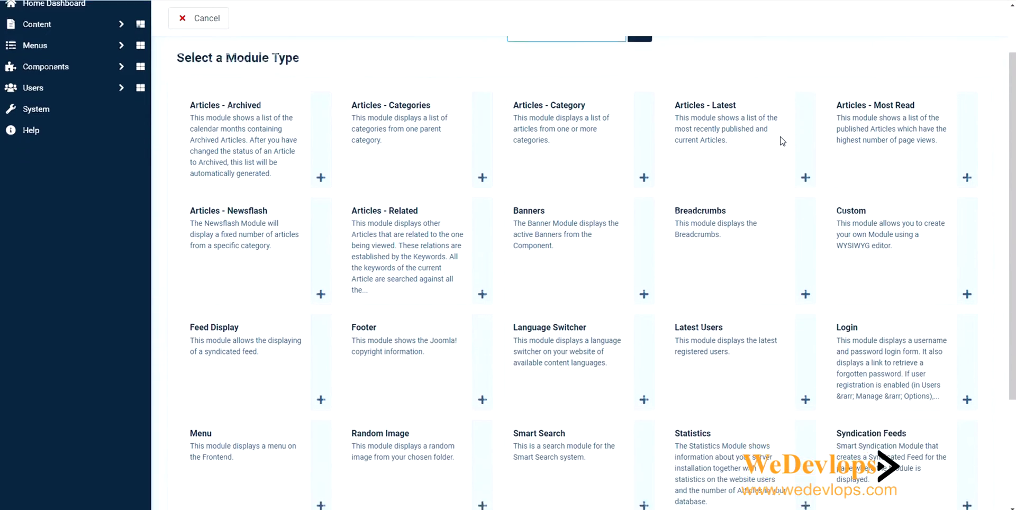
pyautogui.scroll(-2, 782, 141)
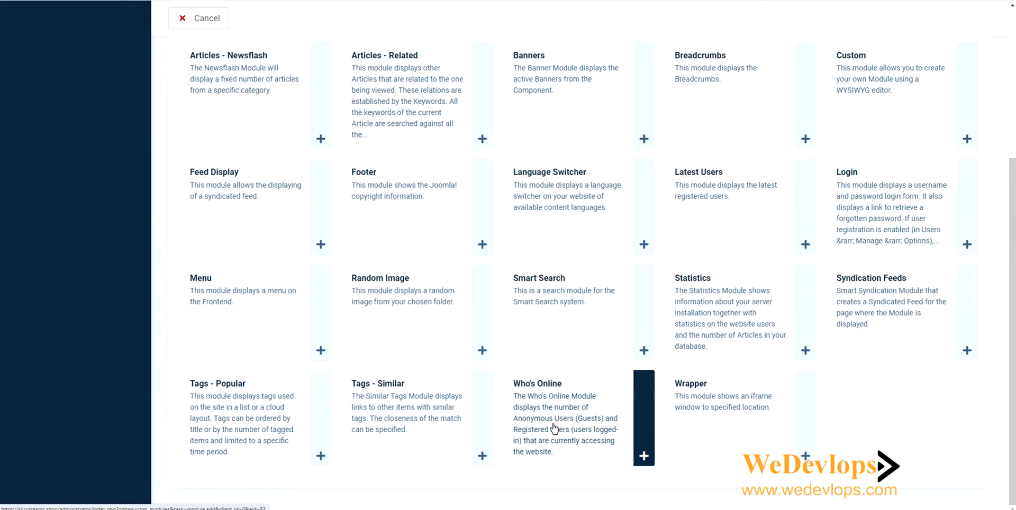
pyautogui.click(643, 456)
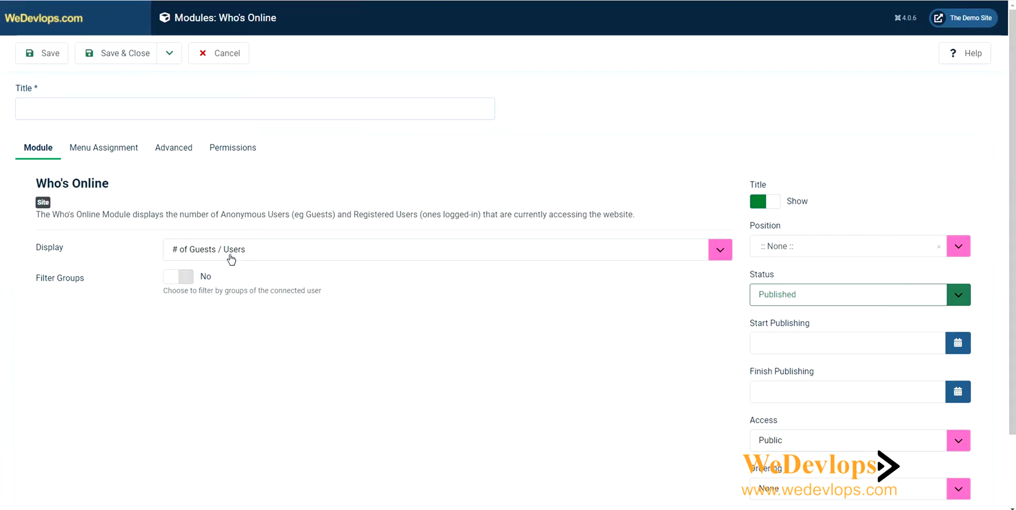
# Step: Title the module 'Whos Online' using the autocomplete suggestion after typing 'Who'
pyautogui.click(136, 113)
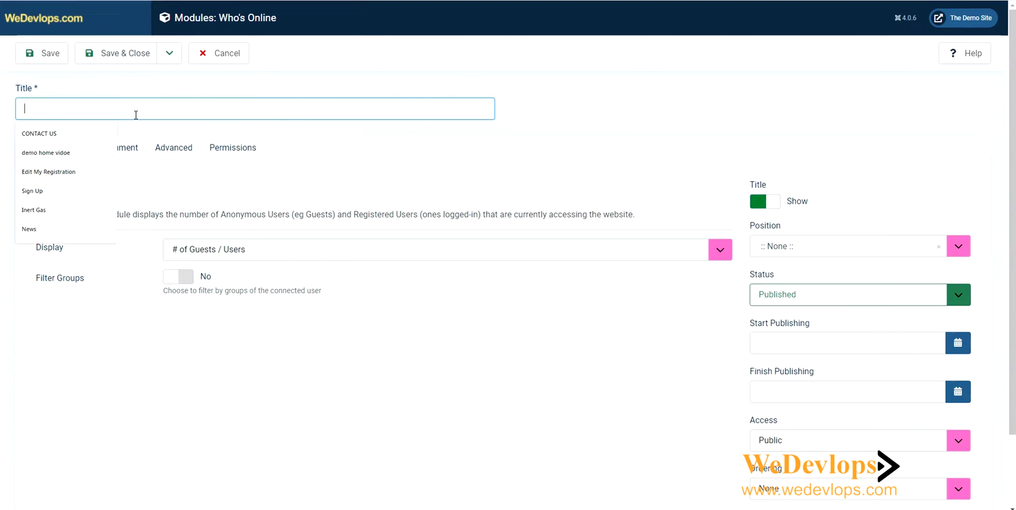
pyautogui.write('Whos Online')
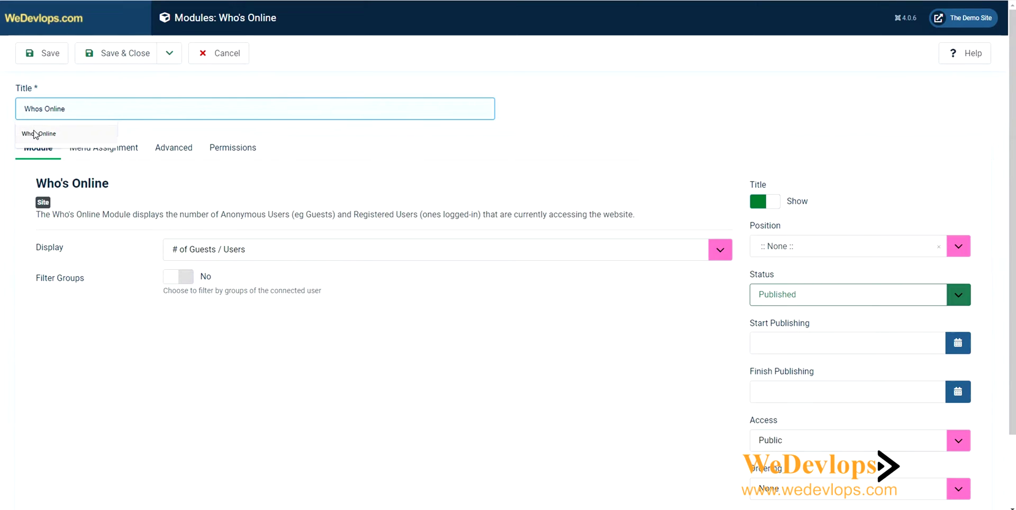
pyautogui.click(38, 134)
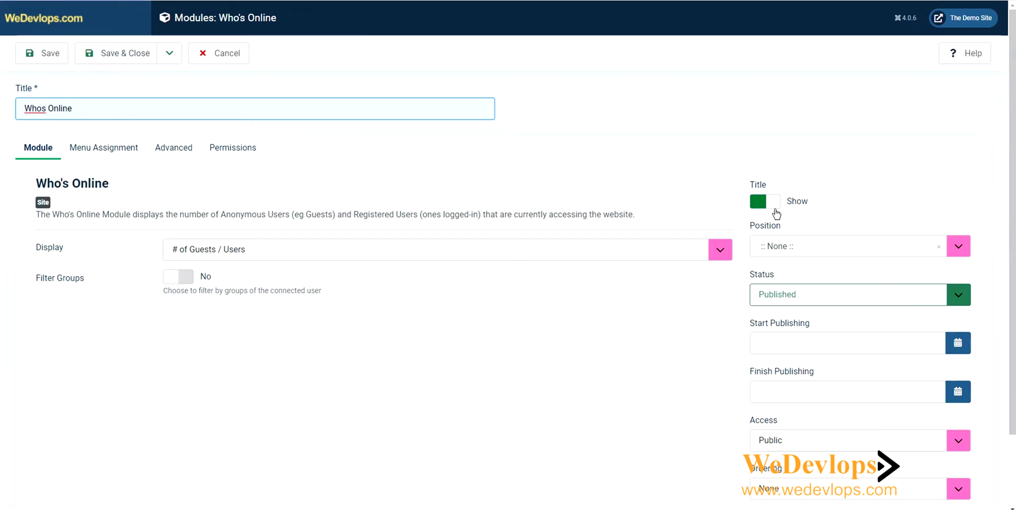
# Step: Dismiss the Windows colour-scheme warning and set the module position to Footer [footer]
pyautogui.click(796, 252)
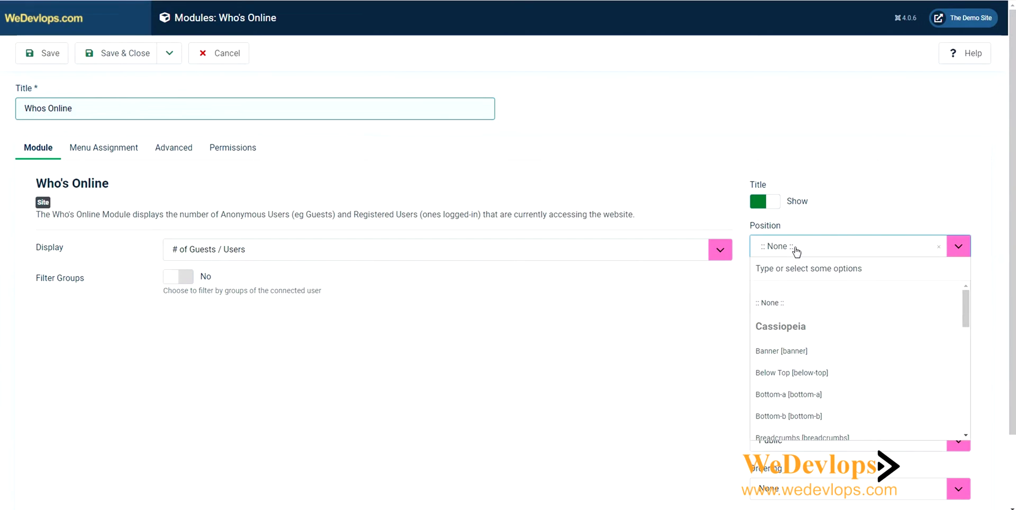
pyautogui.scroll(-1, 829, 355)
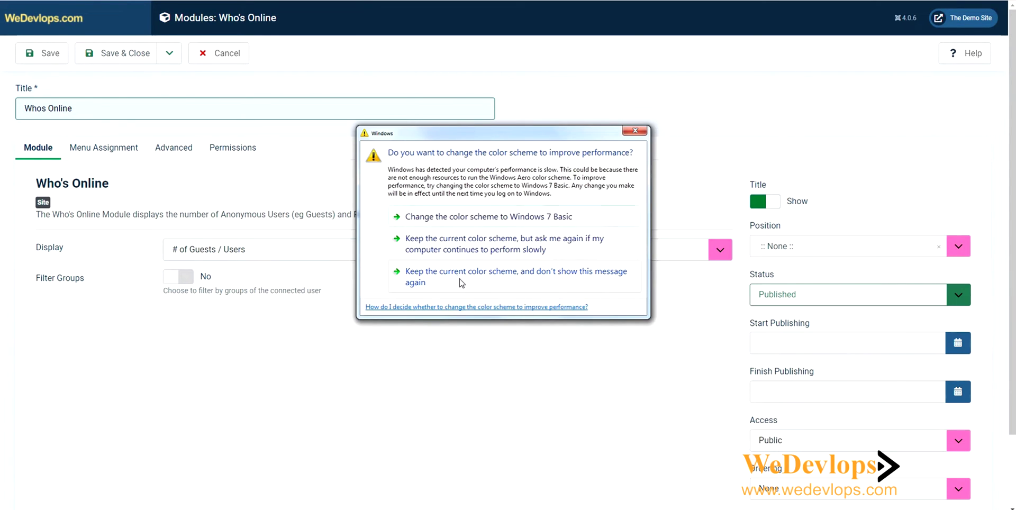
pyautogui.click(464, 285)
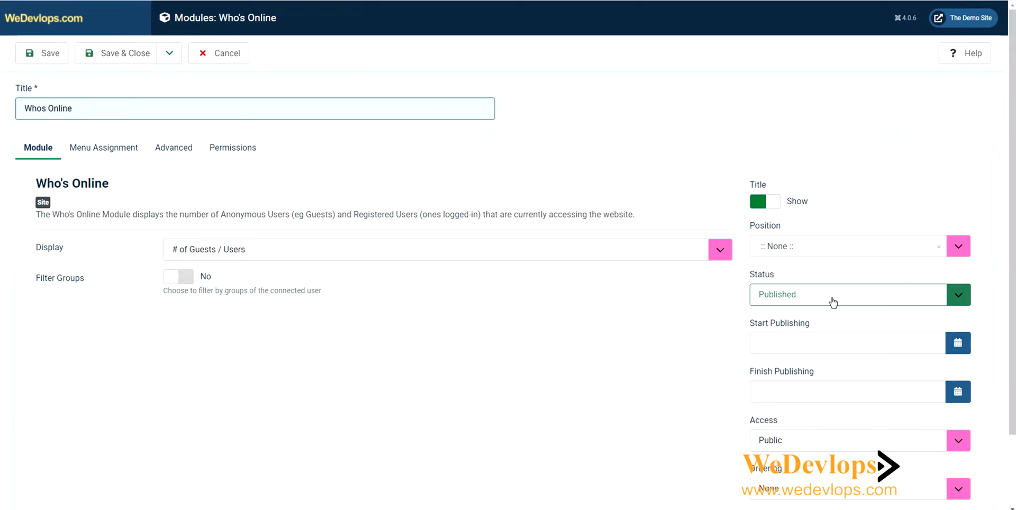
pyautogui.click(827, 248)
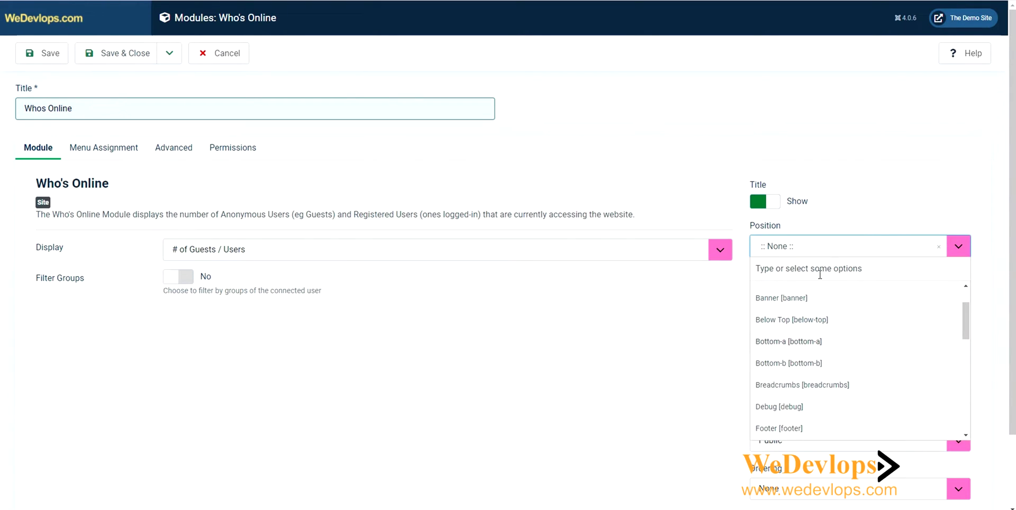
pyautogui.scroll(-1, 821, 351)
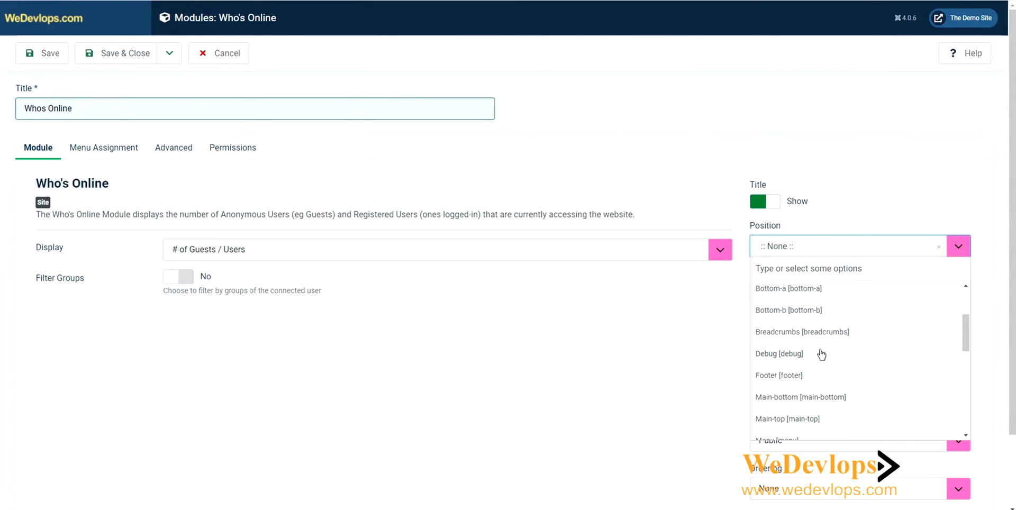
pyautogui.click(788, 379)
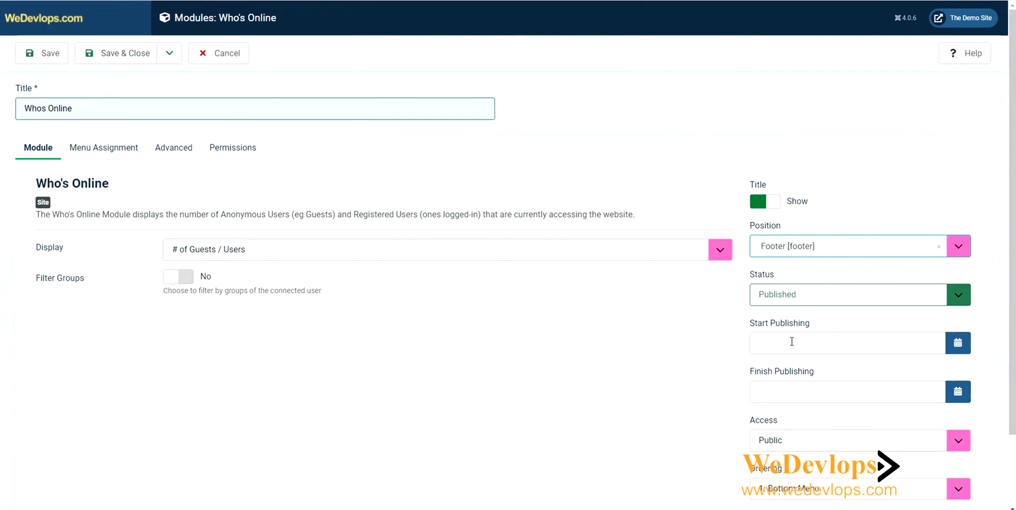
# Step: Keep Menu Assignment on 'On all pages' and review the Advanced and Permissions settings
pyautogui.click(109, 153)
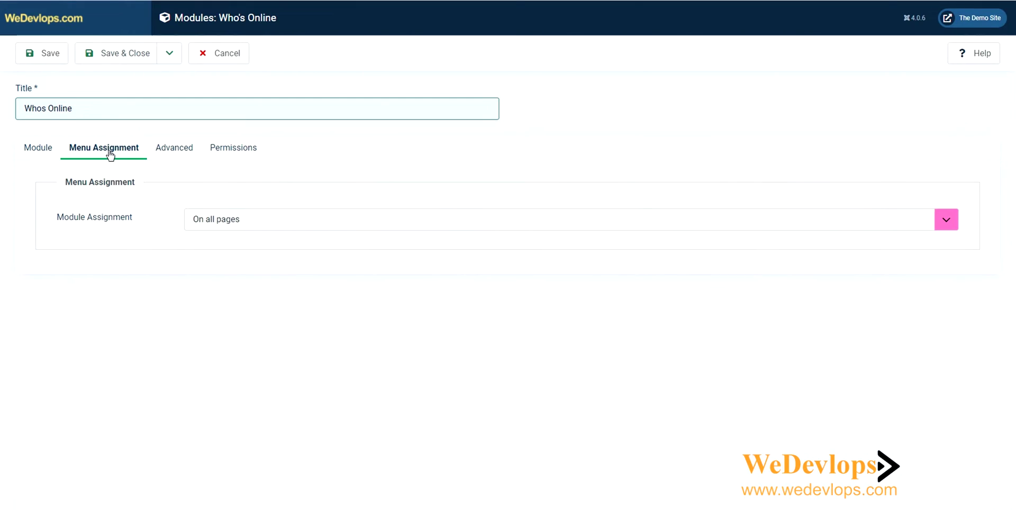
pyautogui.click(220, 222)
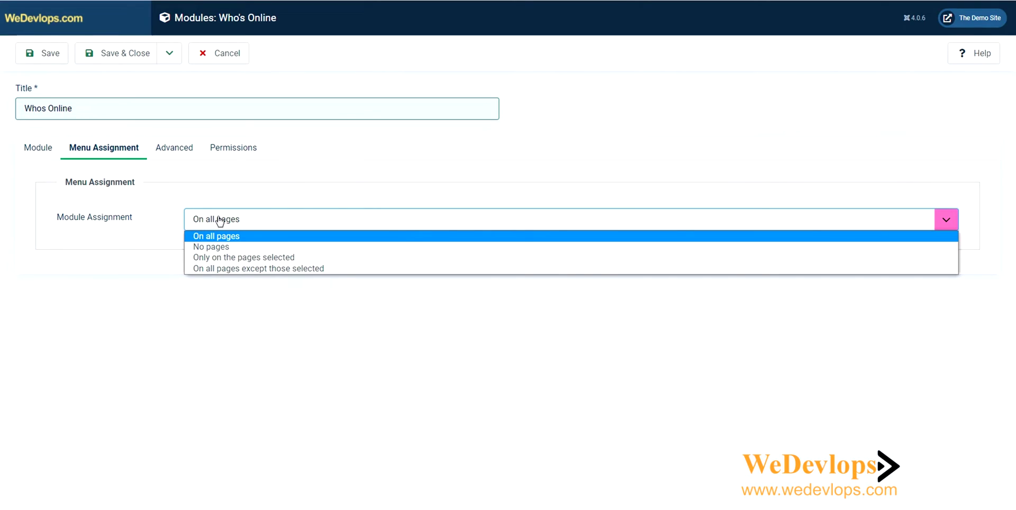
pyautogui.click(220, 222)
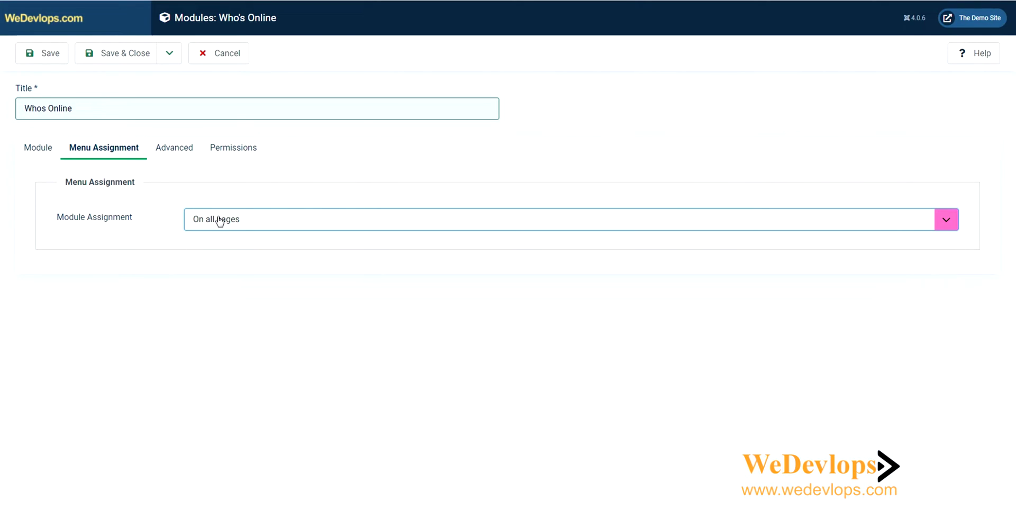
pyautogui.click(178, 156)
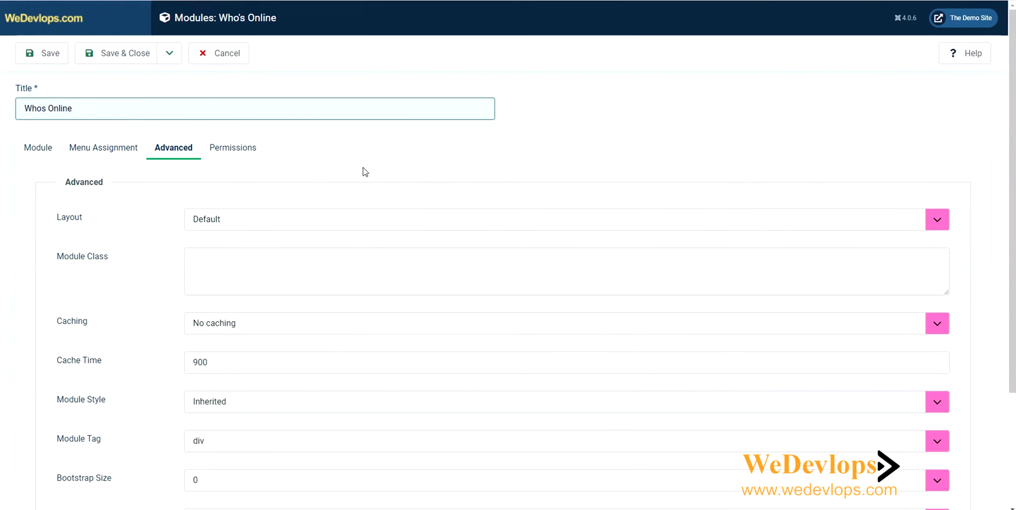
pyautogui.click(238, 154)
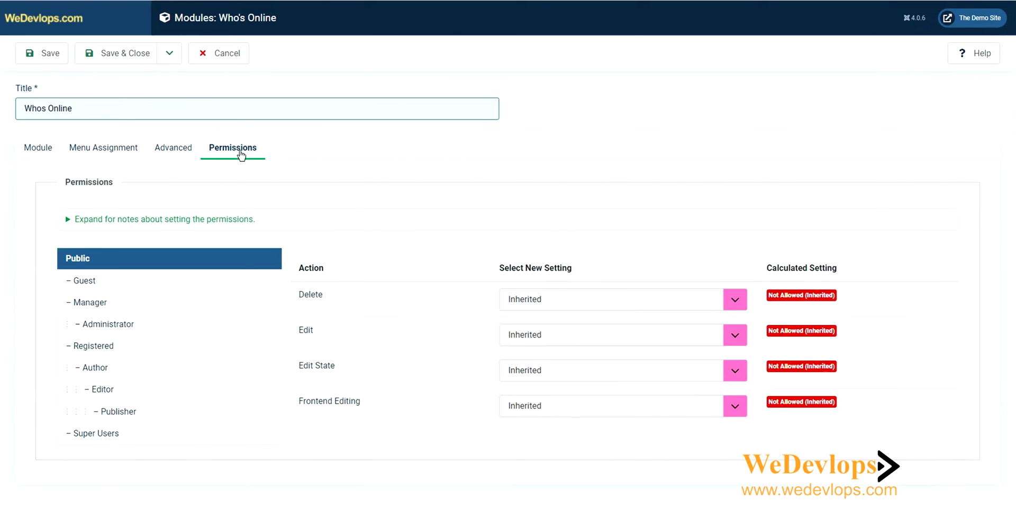
# Step: Return to the Module tab and save the Whos Online module
pyautogui.click(44, 152)
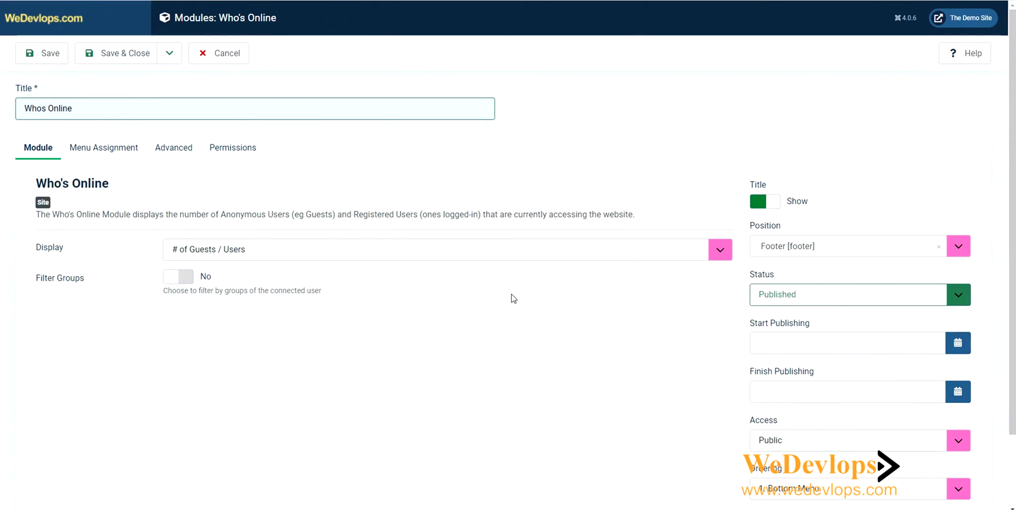
pyautogui.scroll(-2, 822, 312)
pyautogui.scroll(2, 821, 304)
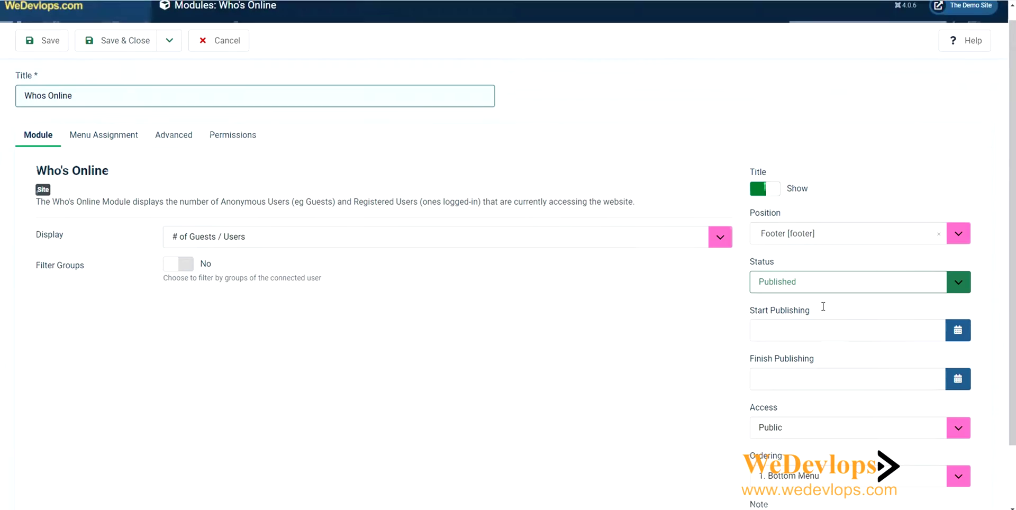
pyautogui.click(50, 55)
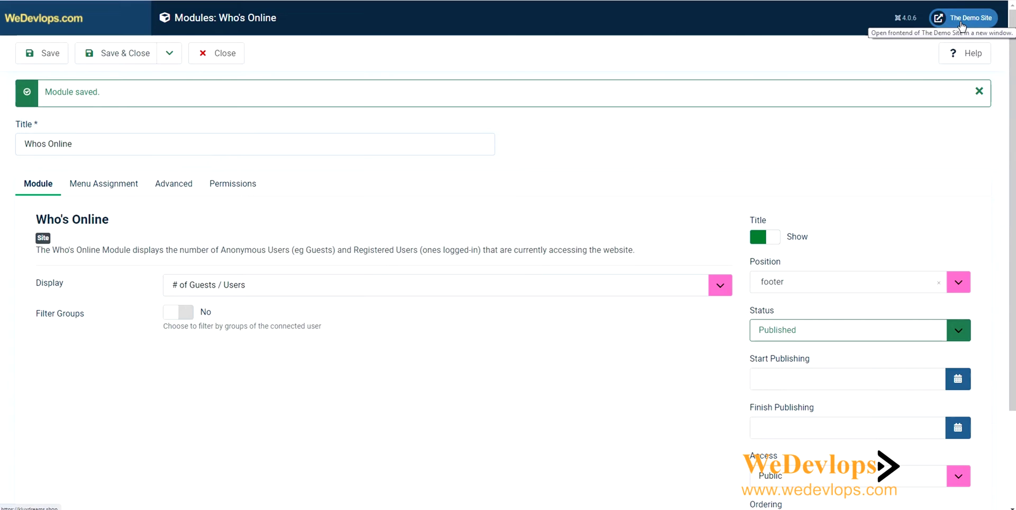
# Step: Open the front end and scroll to the footer reading 2 guests and no members online
pyautogui.click(970, 24)
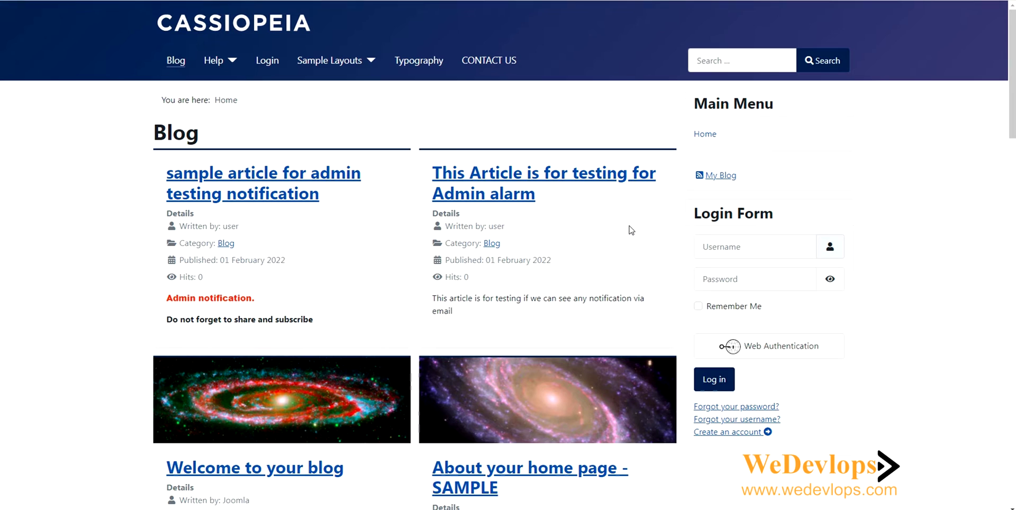
pyautogui.scroll(-1, 630, 230)
pyautogui.scroll(-3, 630, 230)
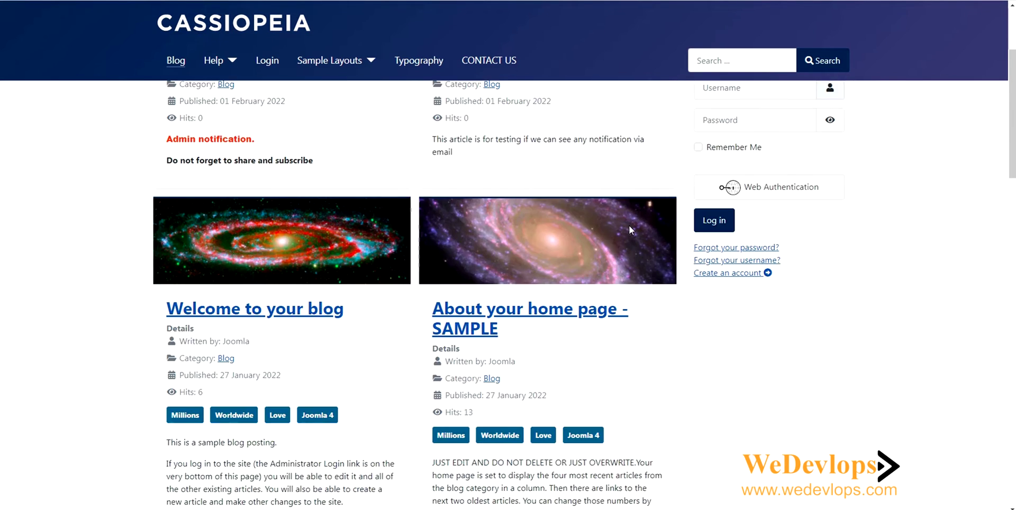
pyautogui.scroll(-1, 630, 230)
pyautogui.scroll(-3, 629, 230)
pyautogui.scroll(-5, 629, 230)
pyautogui.scroll(-3, 630, 230)
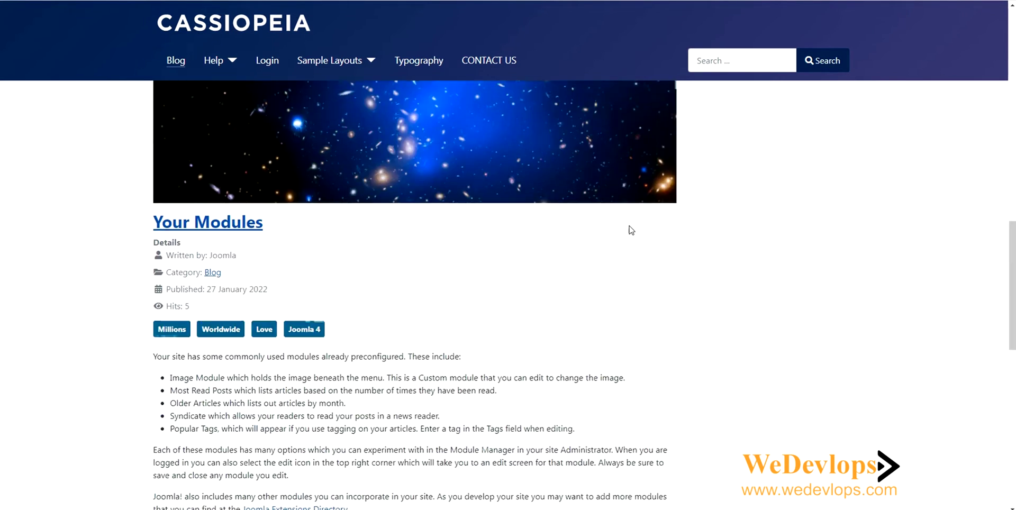
pyautogui.scroll(-3, 629, 230)
pyautogui.scroll(-3, 629, 230)
pyautogui.scroll(-5, 629, 230)
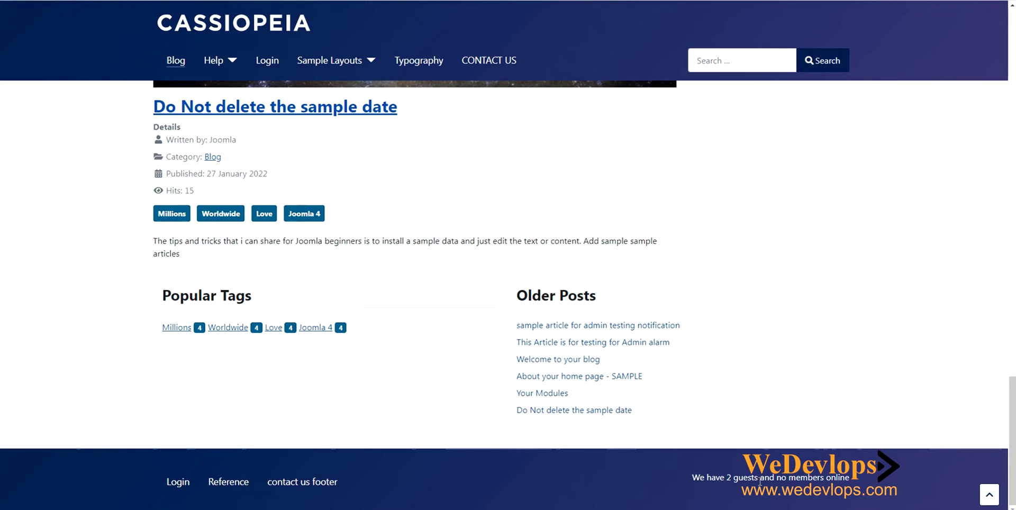
# Step: Scroll back up to the site's login form
pyautogui.scroll(5, 760, 482)
pyautogui.scroll(5, 760, 476)
pyautogui.scroll(5, 760, 471)
pyautogui.scroll(5, 760, 463)
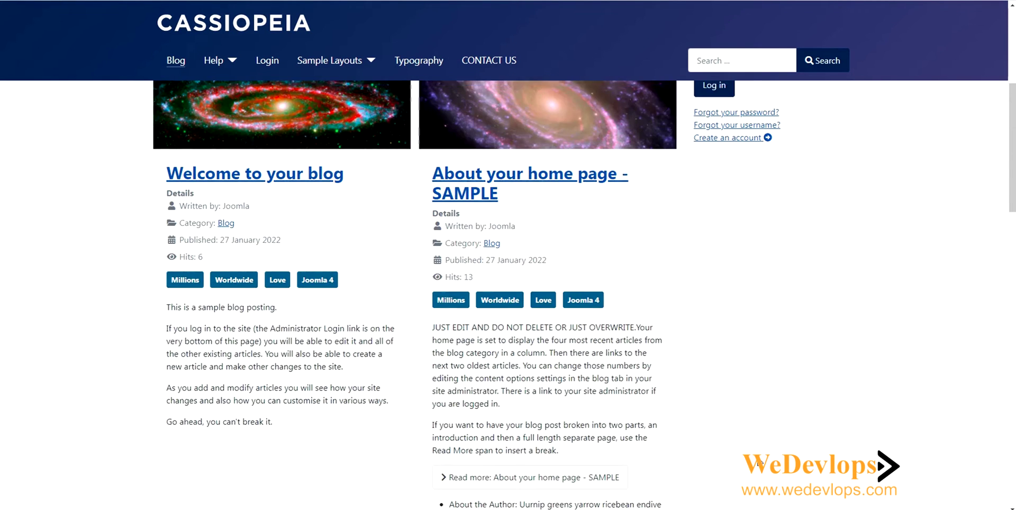
pyautogui.scroll(4, 760, 463)
# Step: Enter the member's username and password in the front-end Login Form
pyautogui.click(730, 162)
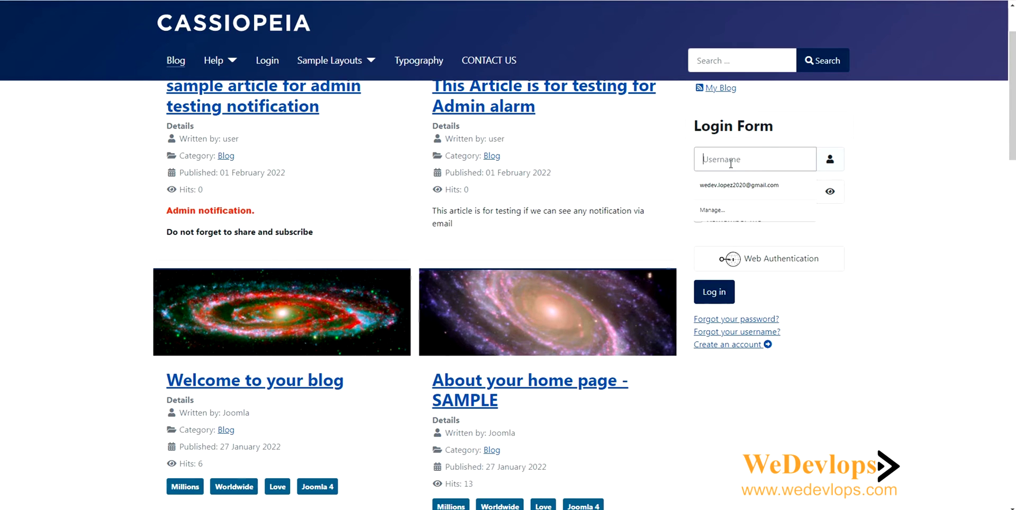
pyautogui.write('u')
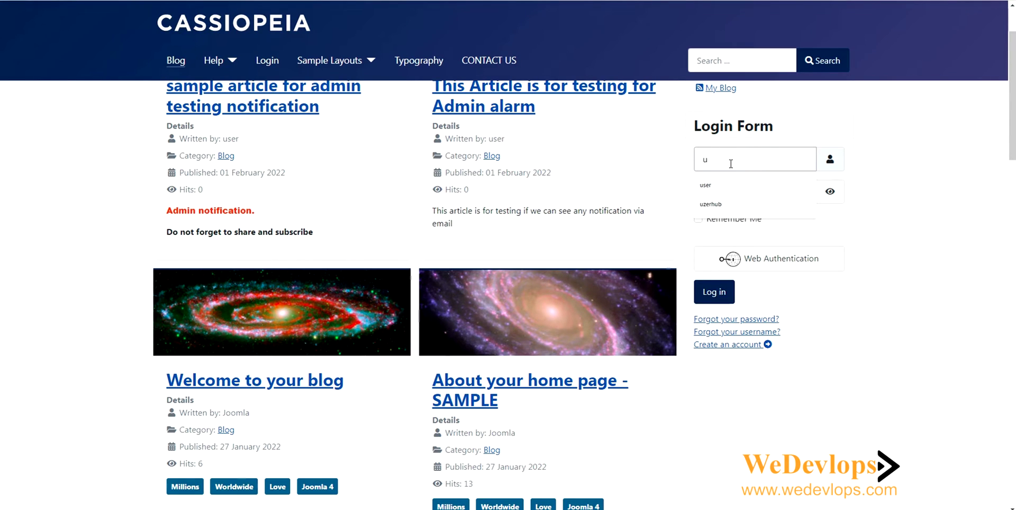
pyautogui.write('s')
pyautogui.write('er')
pyautogui.press('Tab')
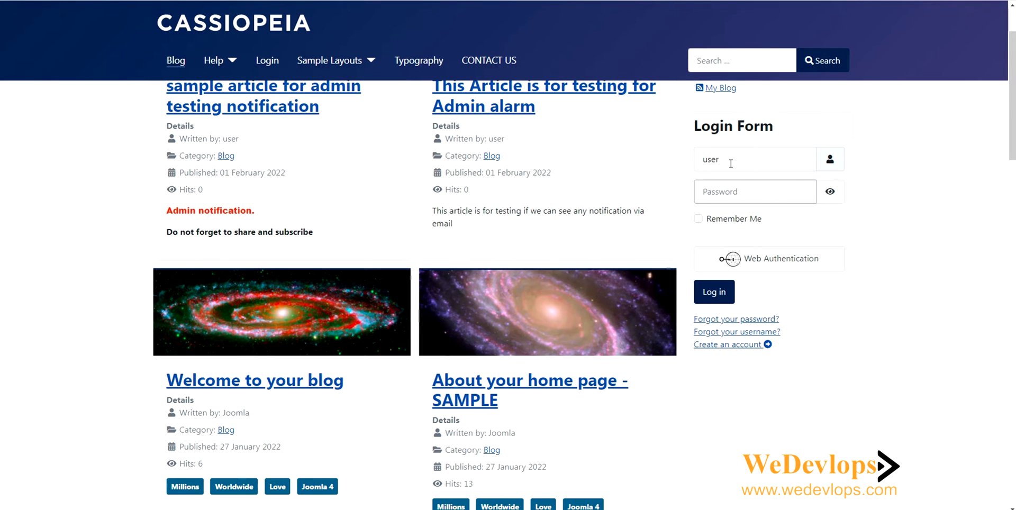
# Step: Log in on the front end and scroll to the footer showing one guest and one member online
pyautogui.click(721, 300)
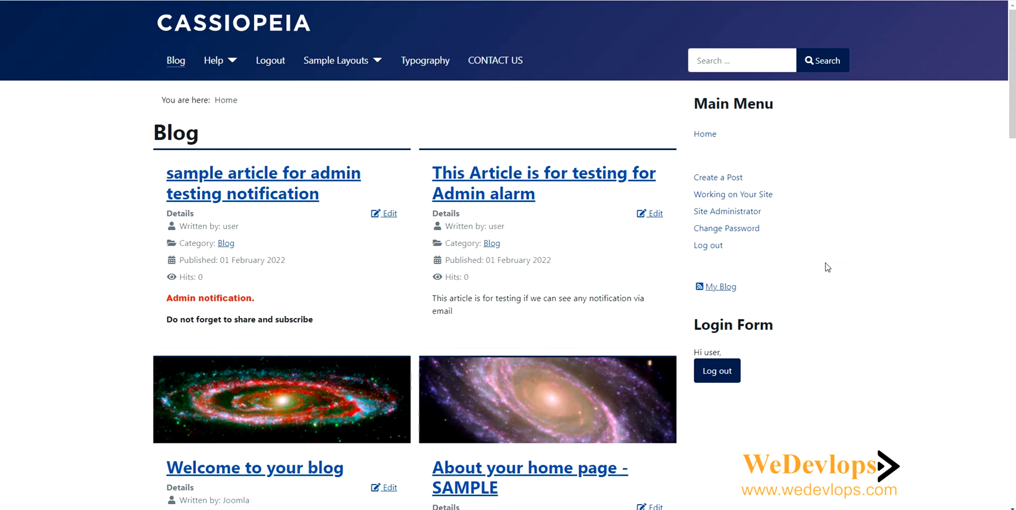
pyautogui.scroll(-1, 827, 267)
pyautogui.scroll(-1, 827, 267)
pyautogui.scroll(-3, 827, 268)
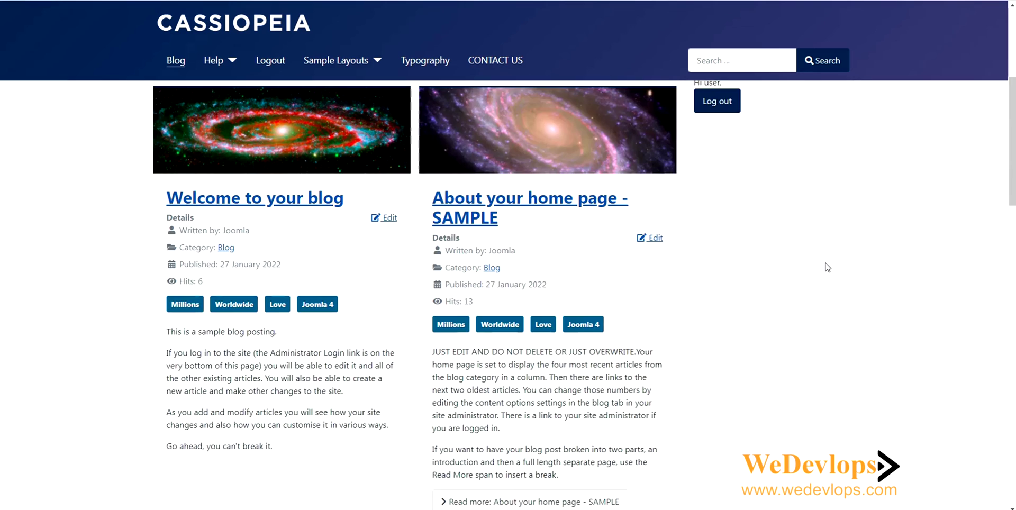
pyautogui.scroll(-4, 828, 267)
pyautogui.scroll(-5, 827, 267)
pyautogui.scroll(-3, 827, 267)
pyautogui.scroll(-5, 827, 267)
pyautogui.scroll(-5, 828, 267)
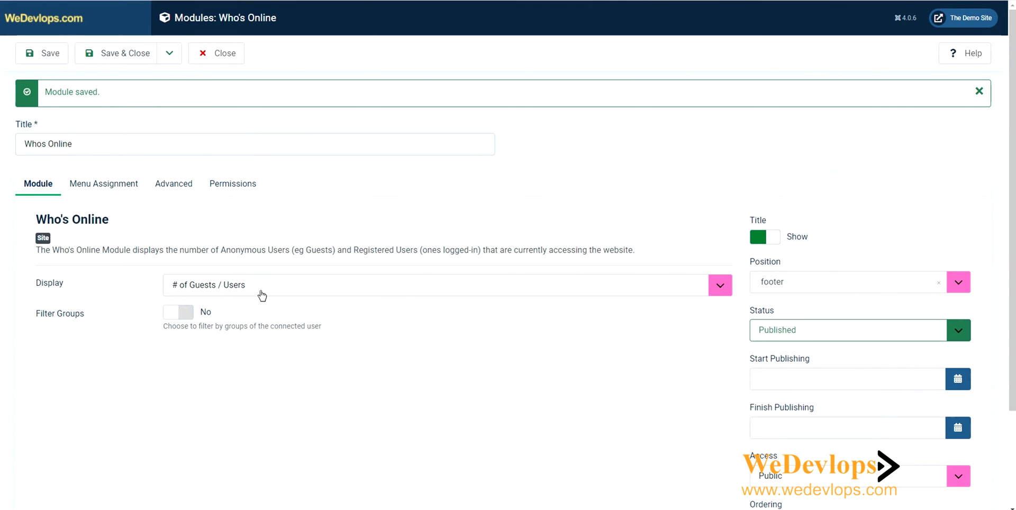
# Step: Set the Whos Online module's Display option to 'Both', save it, and return to the front end
pyautogui.click(318, 297)
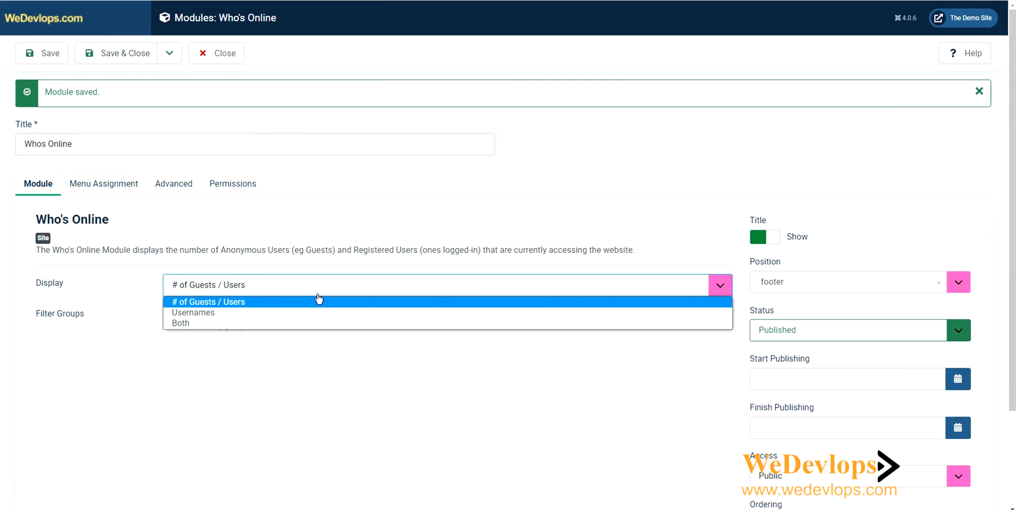
pyautogui.click(205, 324)
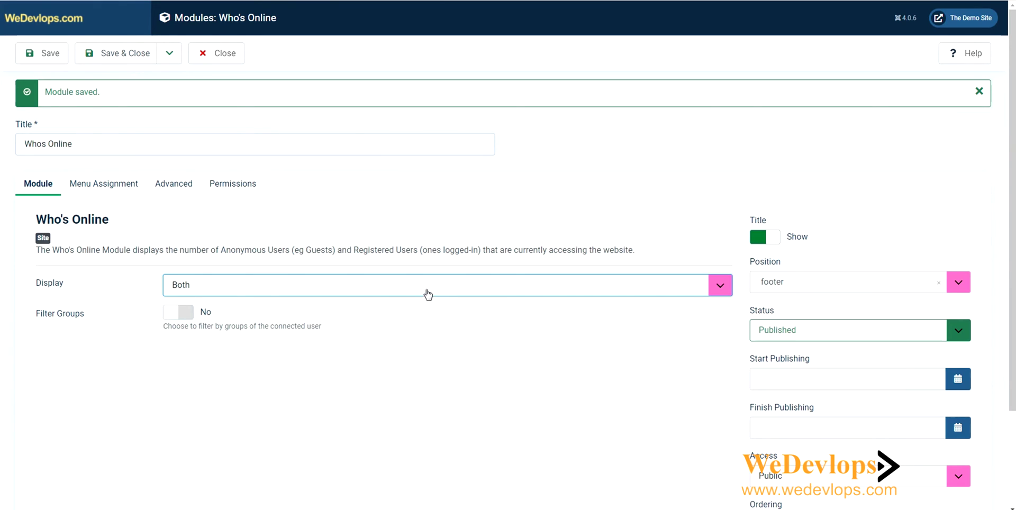
pyautogui.click(46, 54)
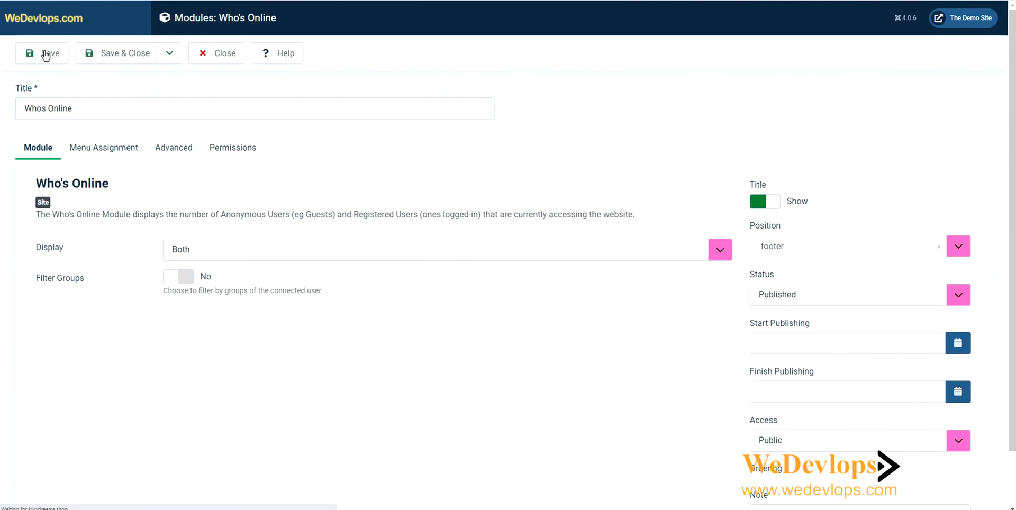
pyautogui.click(971, 19)
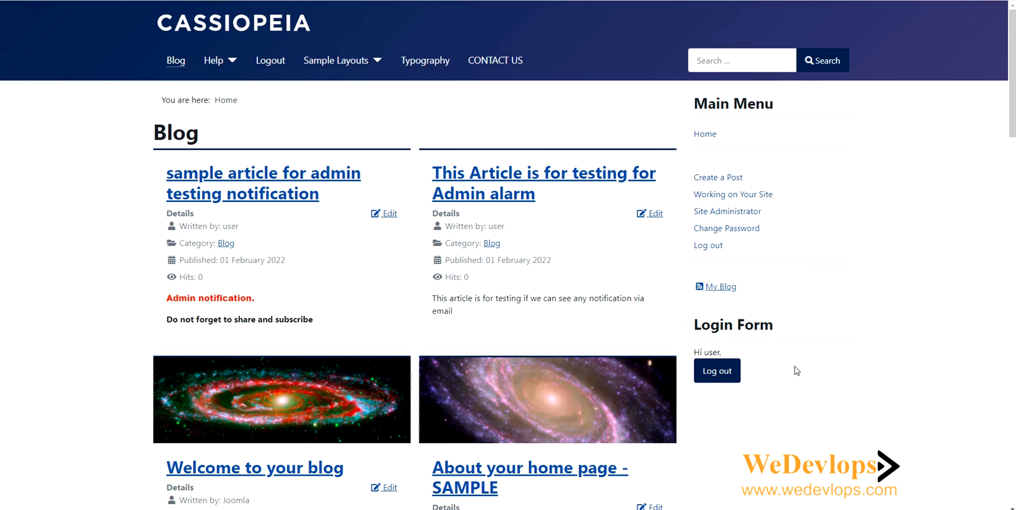
# Step: Scroll to the footer showing one guest, one member, and the member's username listed
pyautogui.scroll(-1, 796, 370)
pyautogui.scroll(-1, 796, 371)
pyautogui.scroll(-3, 796, 371)
pyautogui.scroll(-4, 796, 370)
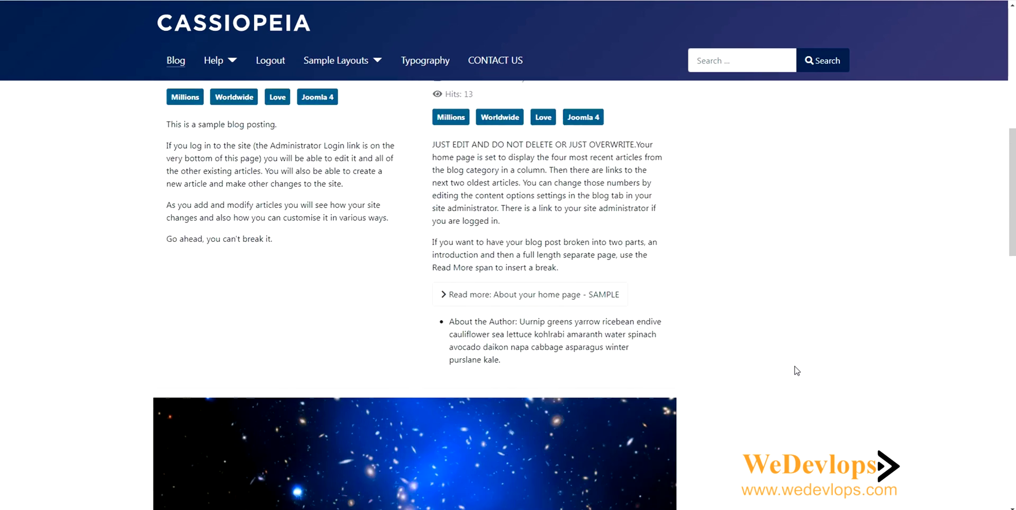
pyautogui.scroll(-4, 796, 370)
pyautogui.scroll(-7, 797, 370)
pyautogui.scroll(-5, 797, 370)
pyautogui.scroll(-4, 796, 371)
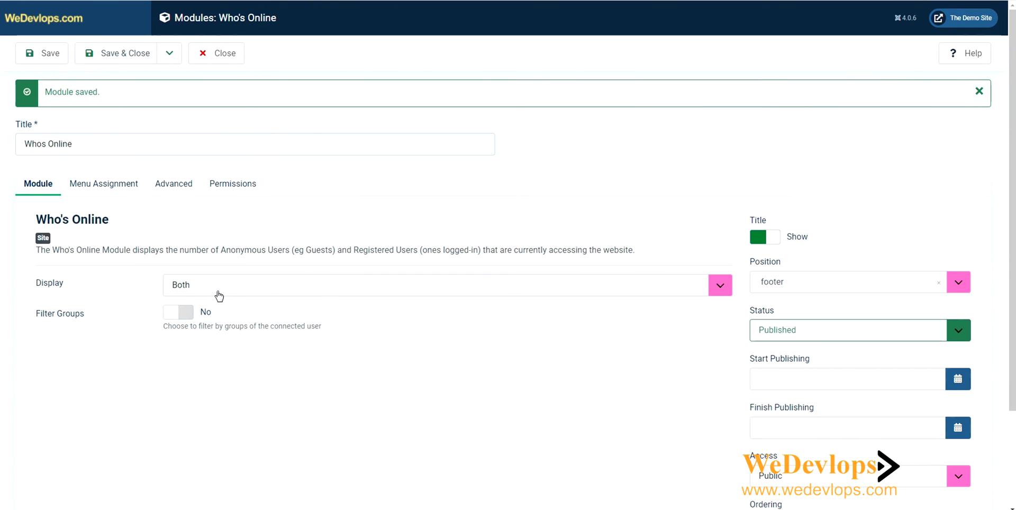
pyautogui.click(219, 295)
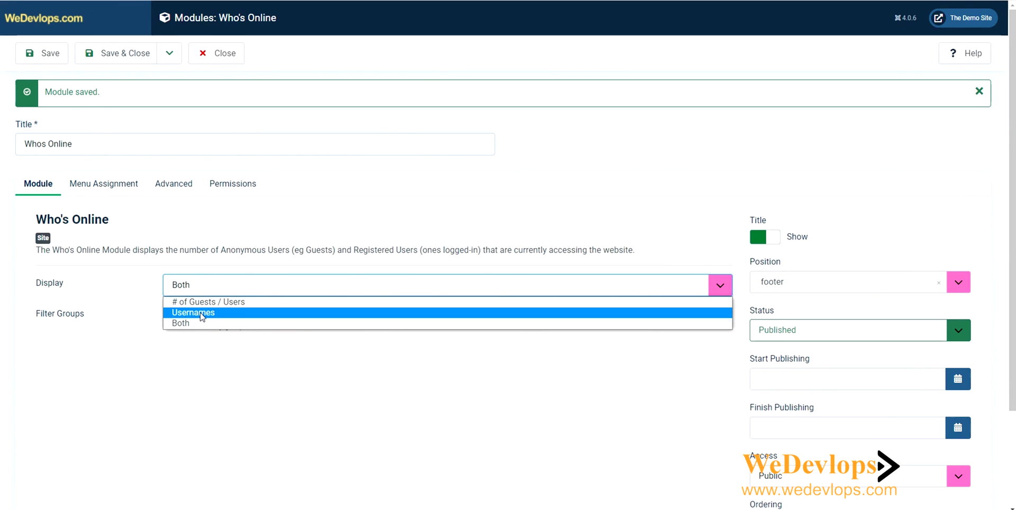
pyautogui.click(180, 323)
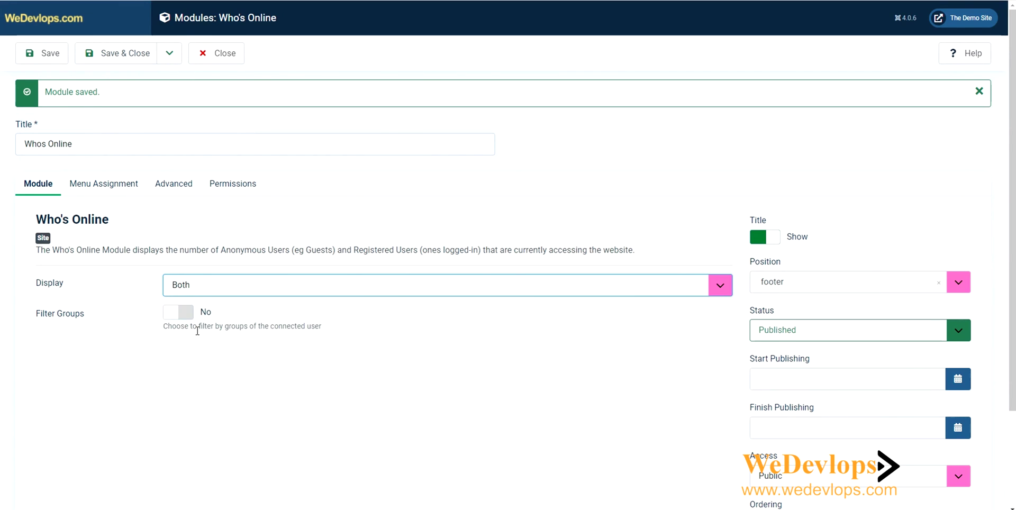